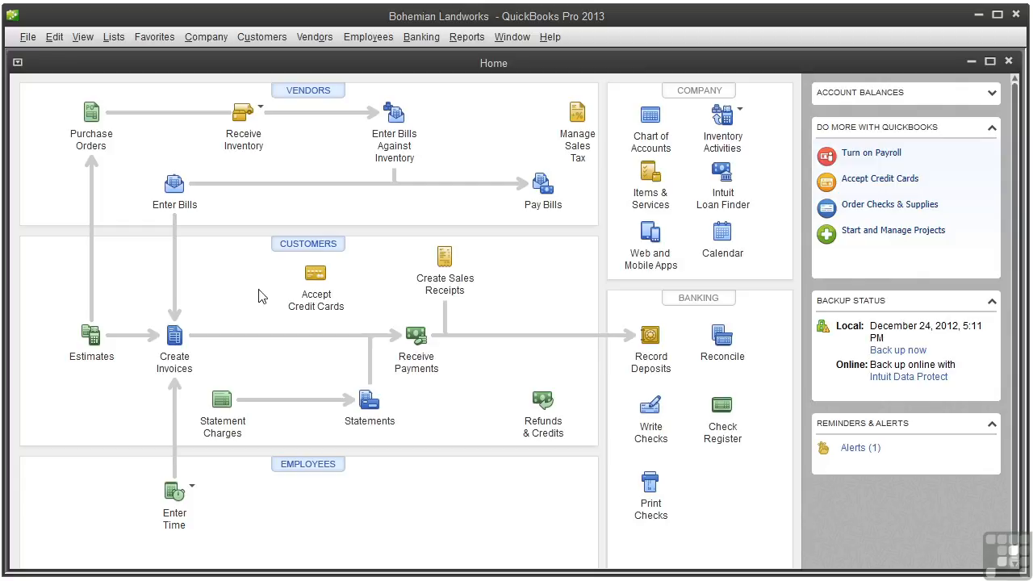
Step: Show the Enter Time options in the Employees area of the Home page
left_click(192, 488)
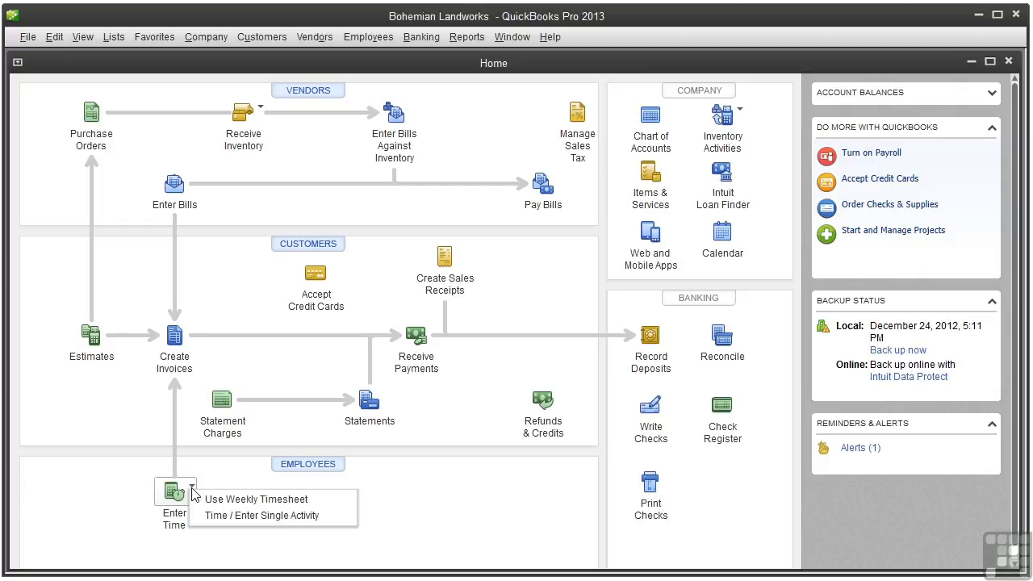
Step: Start a weekly timesheet and select the employee whose hours are being recorded
left_click(245, 500)
left_click(441, 173)
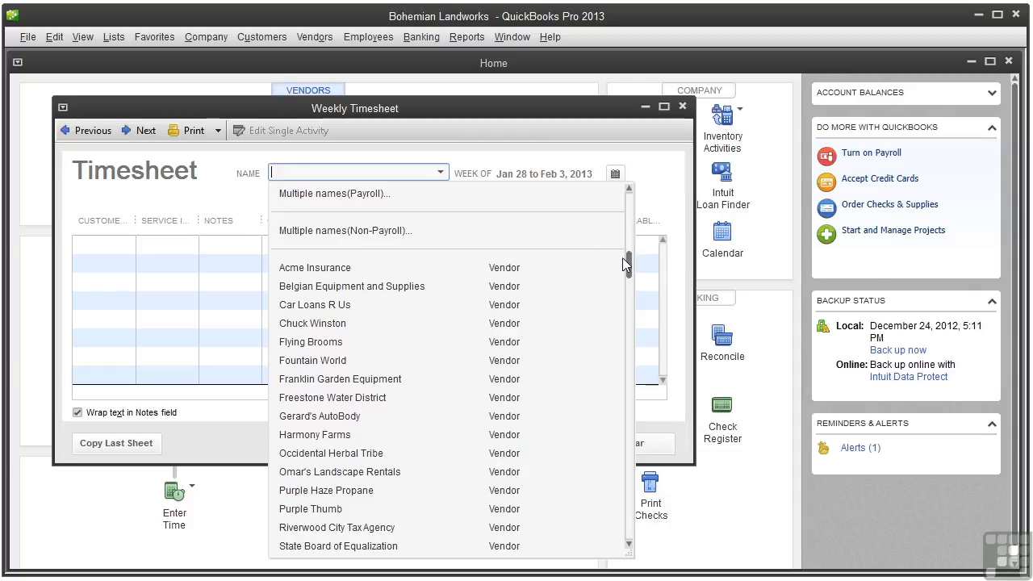
left_click_drag(628, 264, 611, 554)
left_click(306, 528)
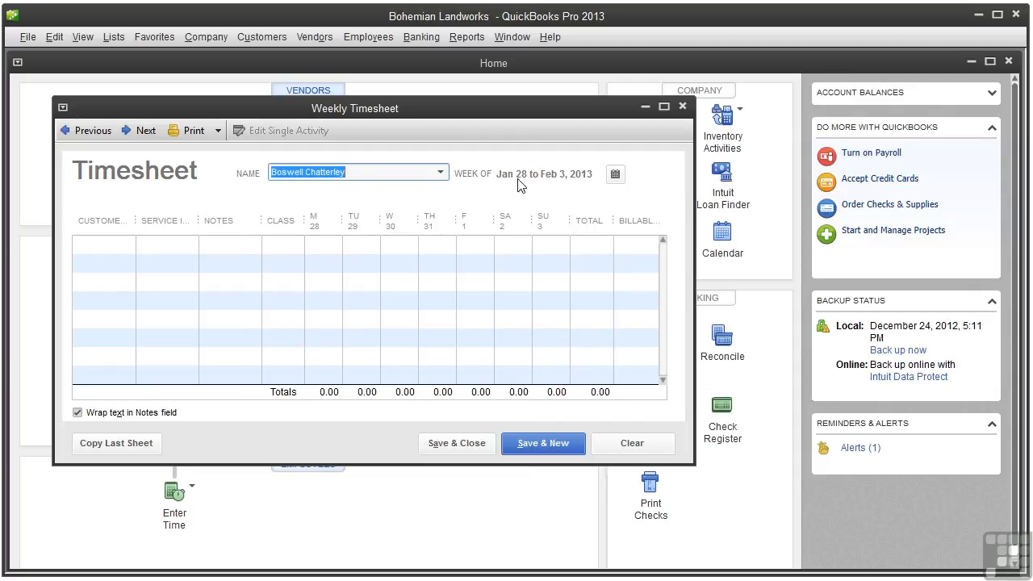
Step: Change the timesheet week to January 21–27, 2013 with the Set Date calendar
left_click(615, 176)
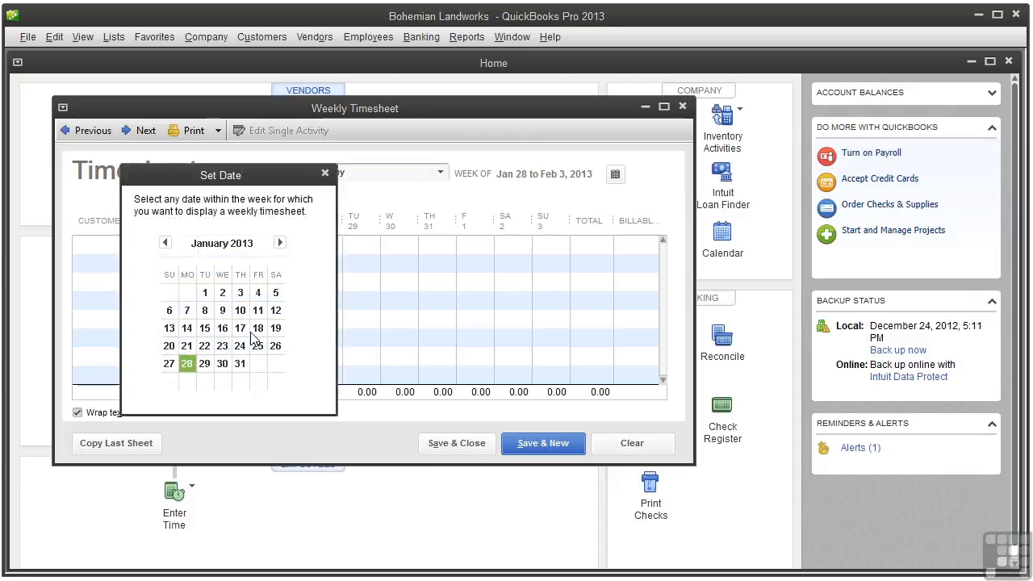
left_click(188, 345)
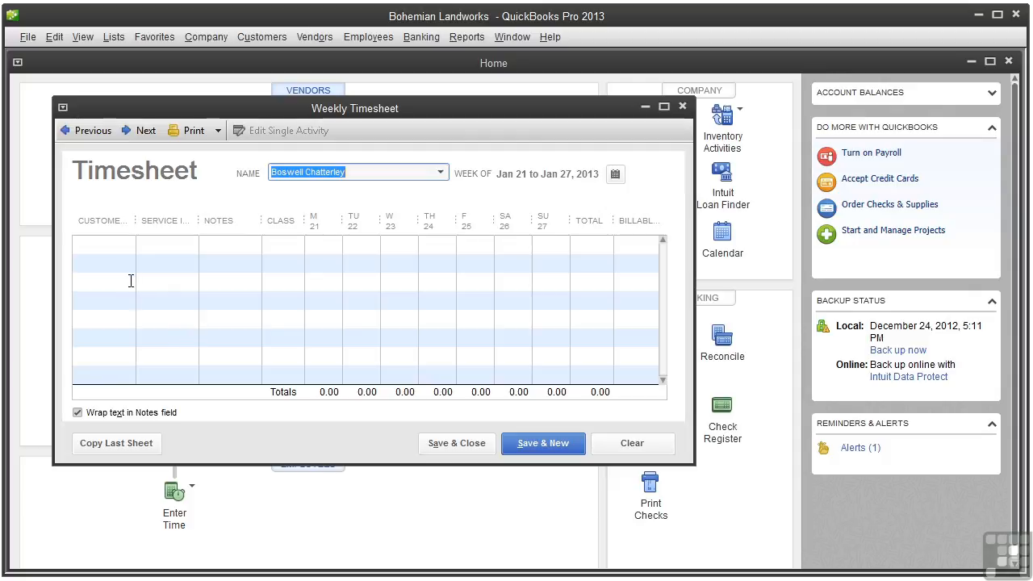
left_click(126, 246)
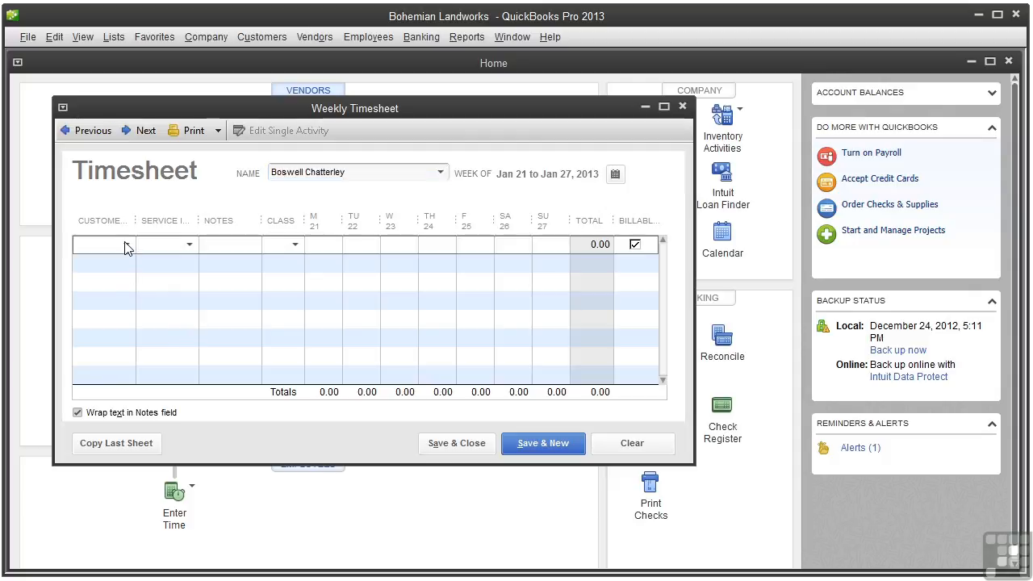
Step: Fill row 1 with the Install two fountains job, Landscape Labor service and Fountain Installation class
left_click(126, 247)
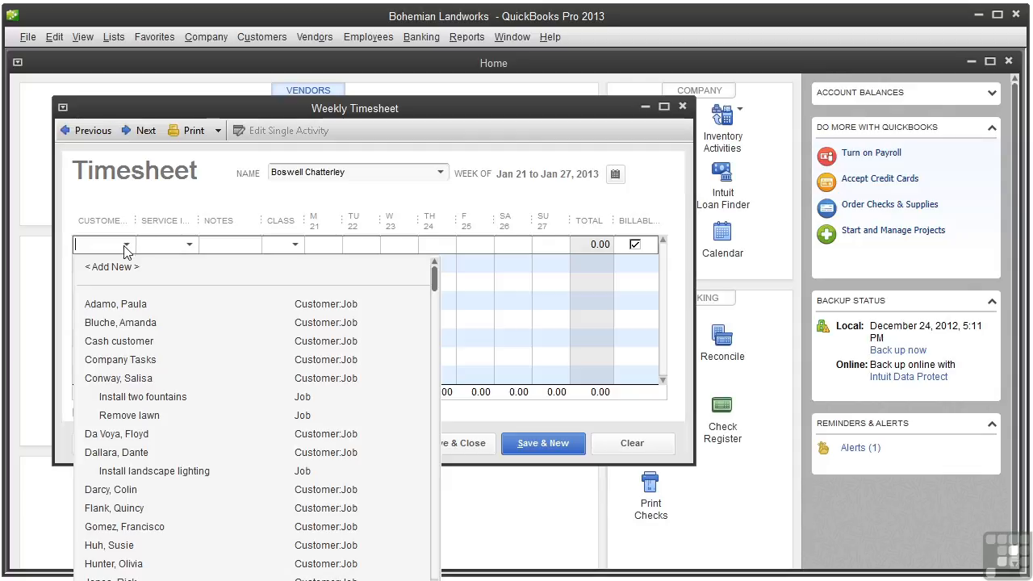
left_click(164, 399)
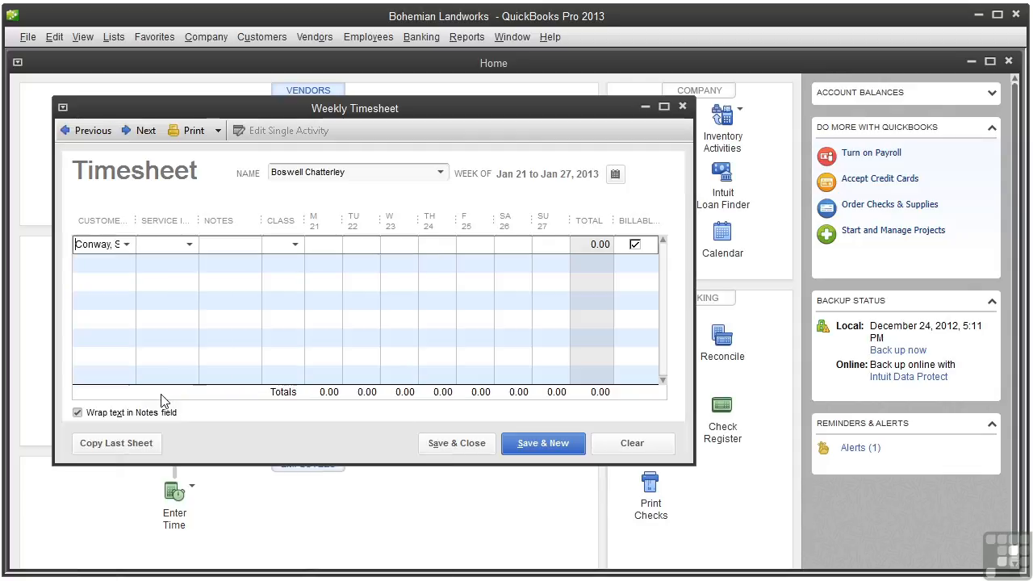
left_click(189, 246)
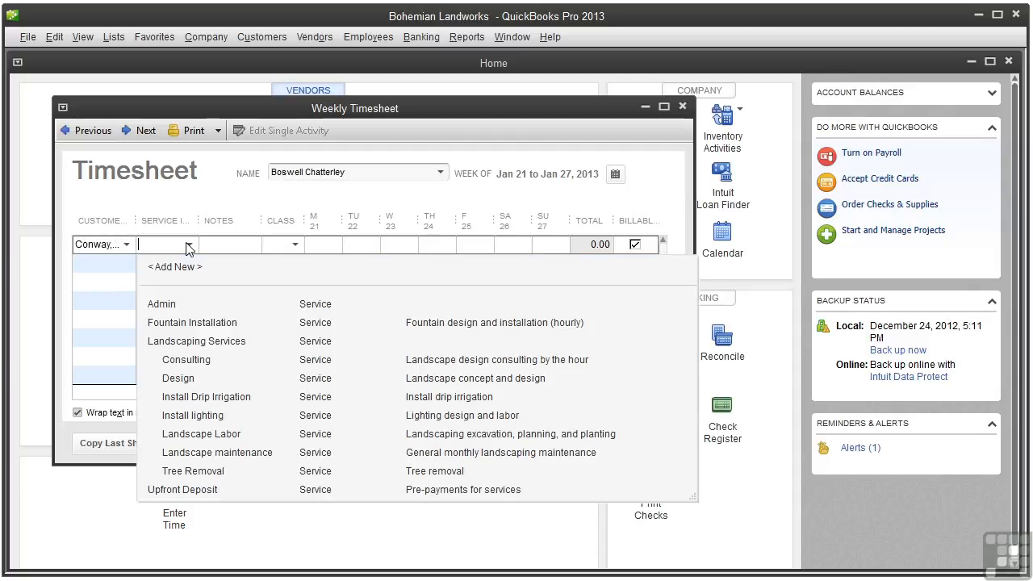
left_click(195, 434)
left_click(232, 245)
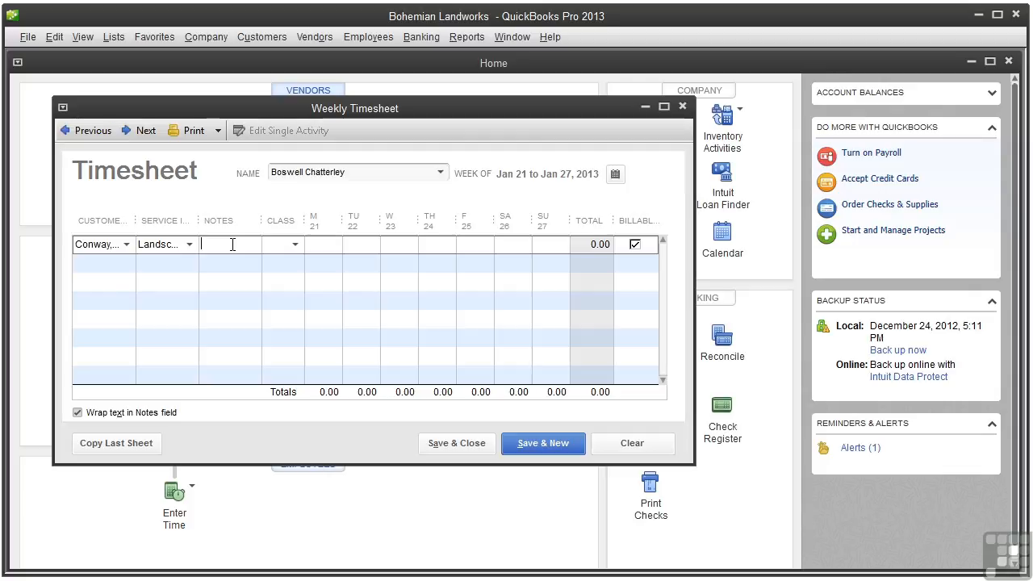
left_click(295, 245)
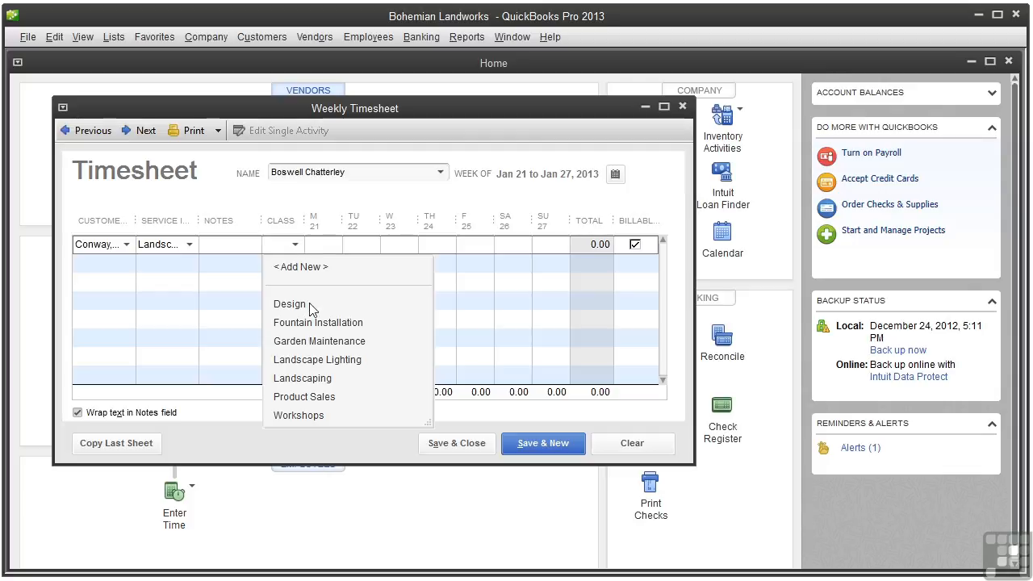
left_click(314, 323)
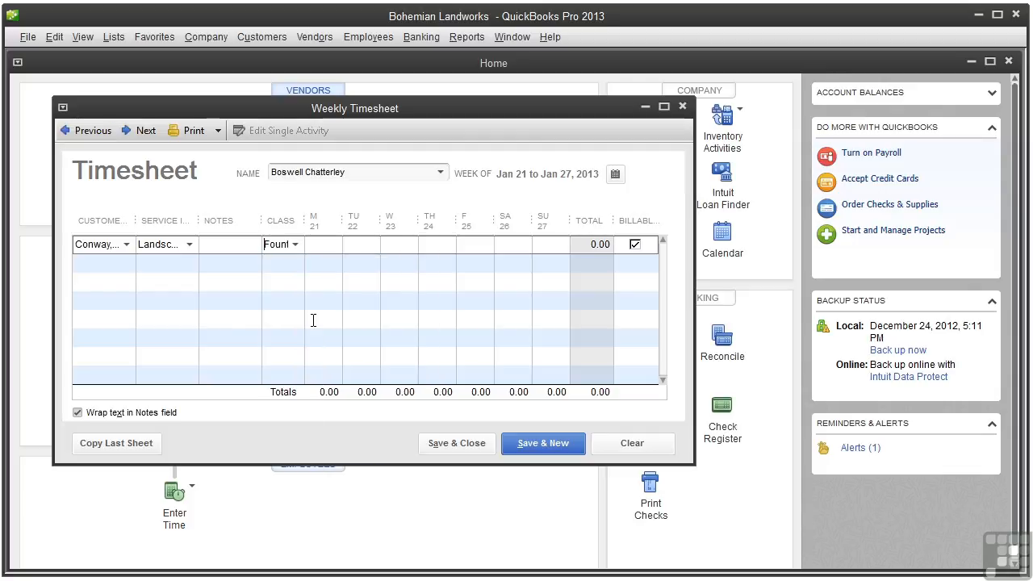
left_click(329, 243)
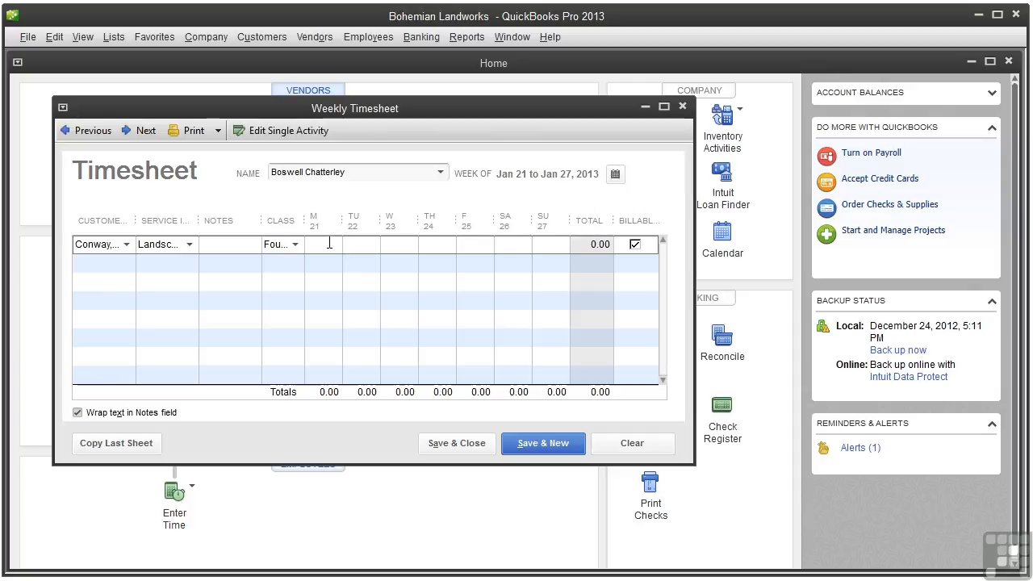
Step: Enter 7:30 hours on Monday the 21st and 6.25 on Tuesday the 22nd
type("7:30")
left_click(369, 243)
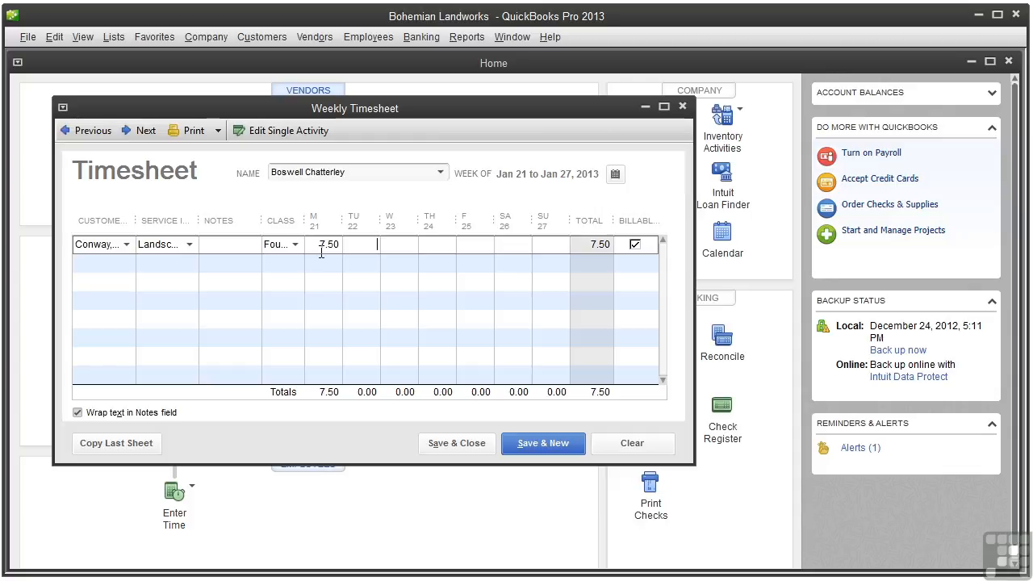
type("6")
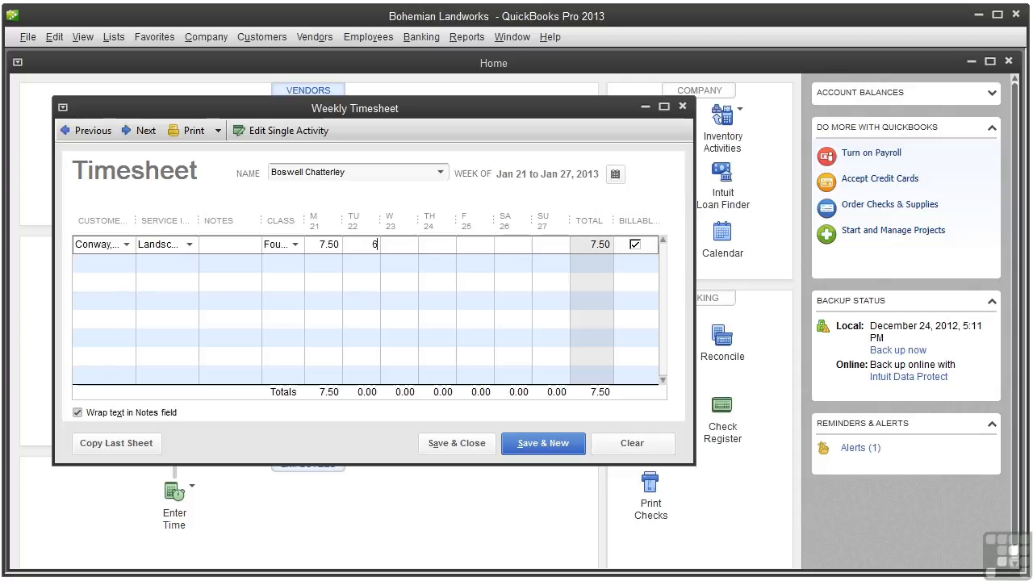
type(".25")
key("Down")
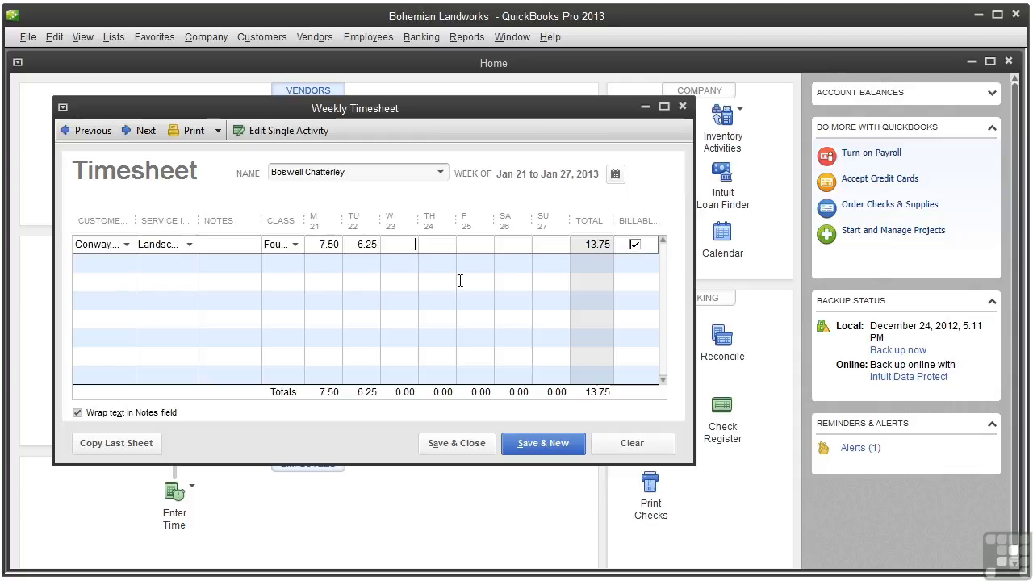
left_click(124, 261)
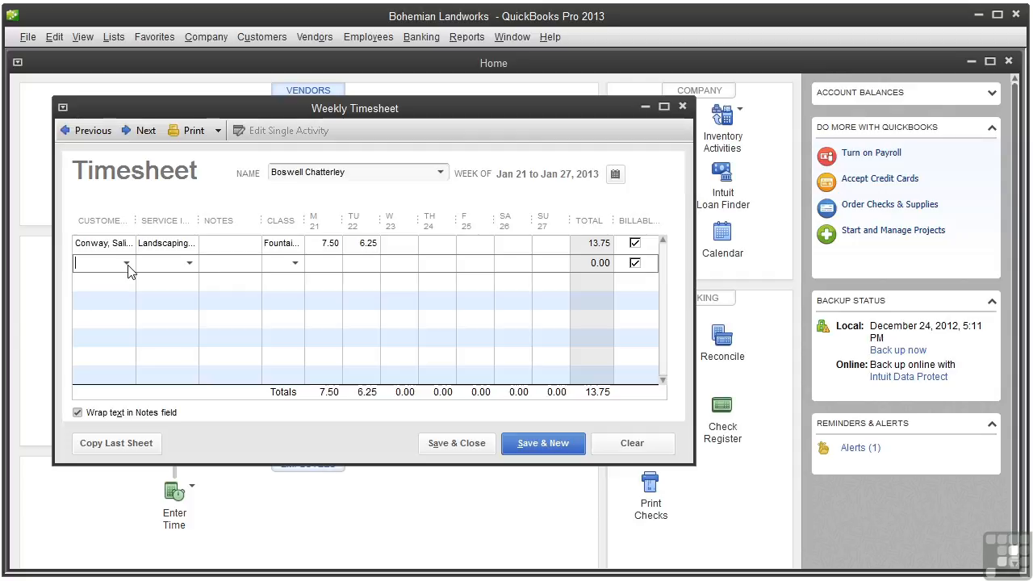
Step: Add row 2: Install two fountains job, Fountain Installation service and class, 8 hours Wednesday
left_click(127, 265)
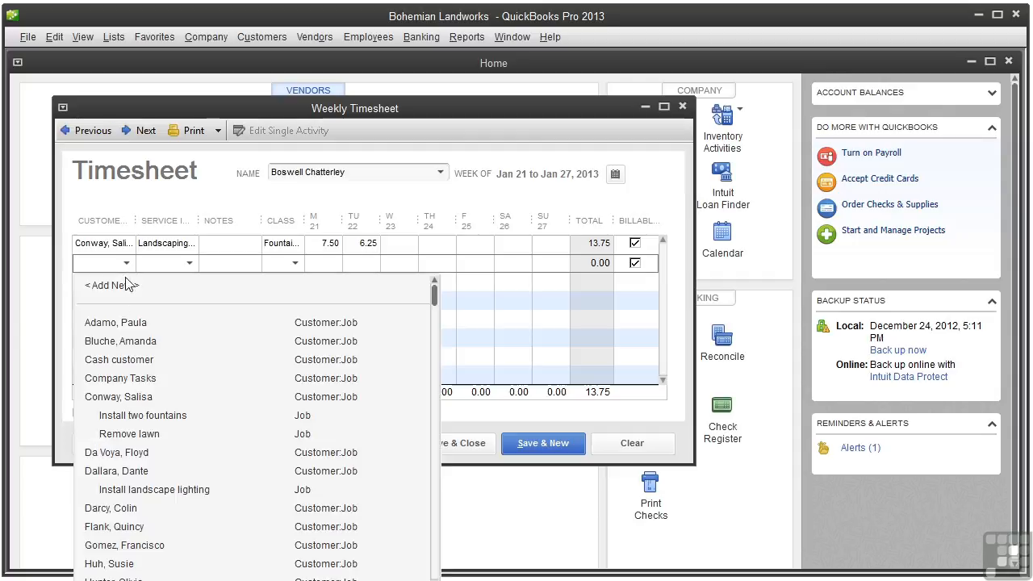
left_click(125, 416)
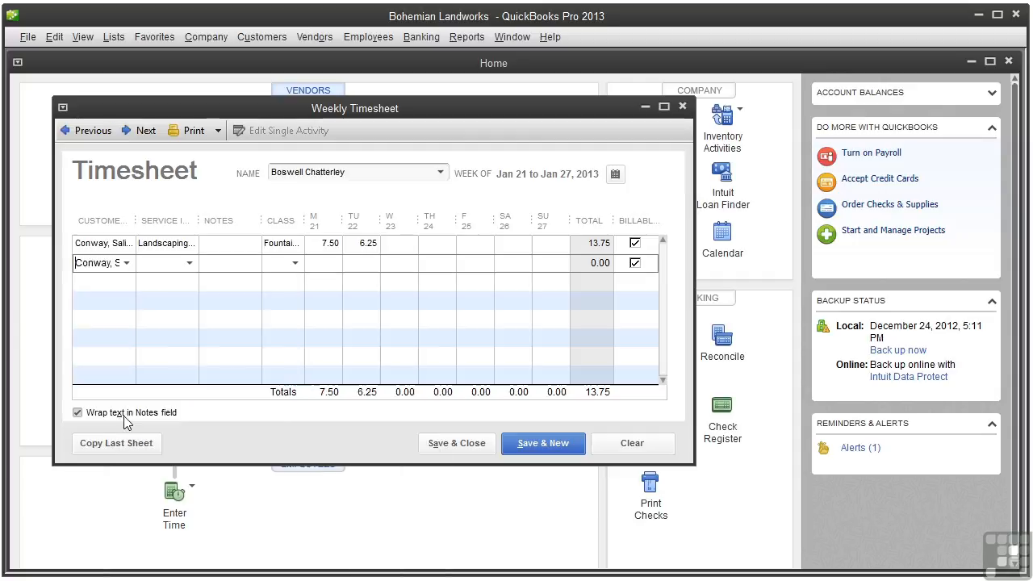
left_click(190, 265)
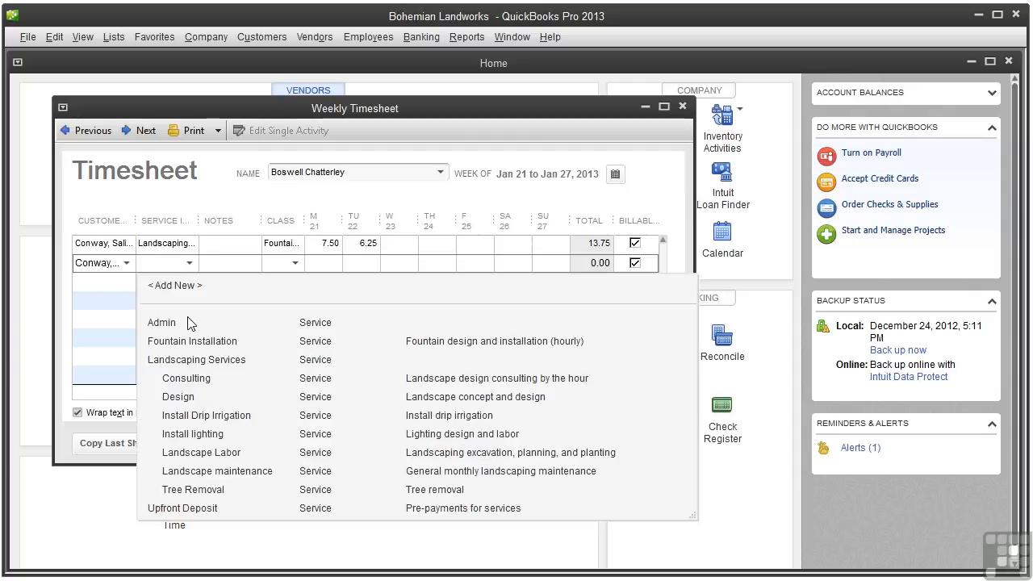
left_click(194, 342)
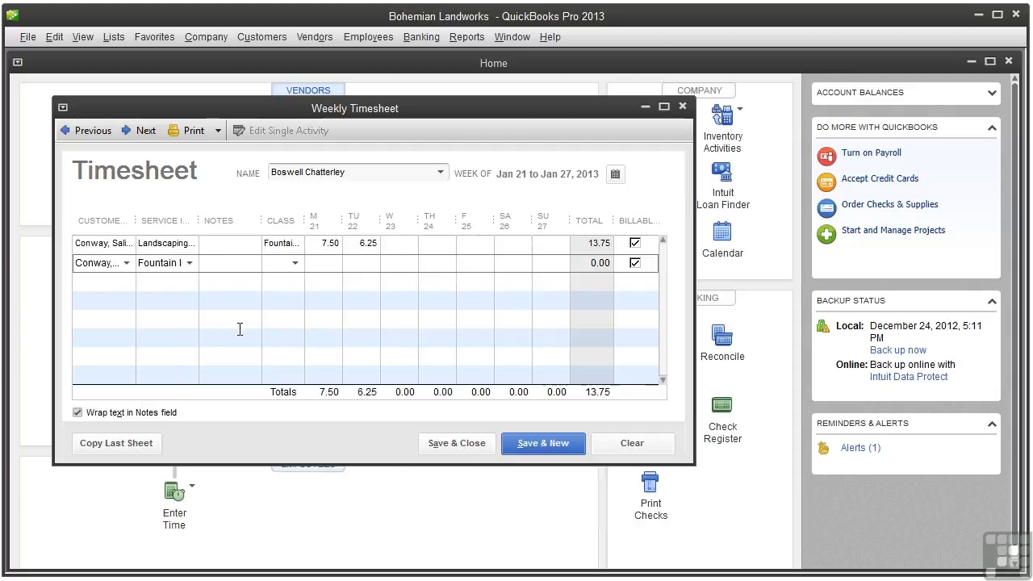
left_click(293, 266)
type("F")
left_click(286, 340)
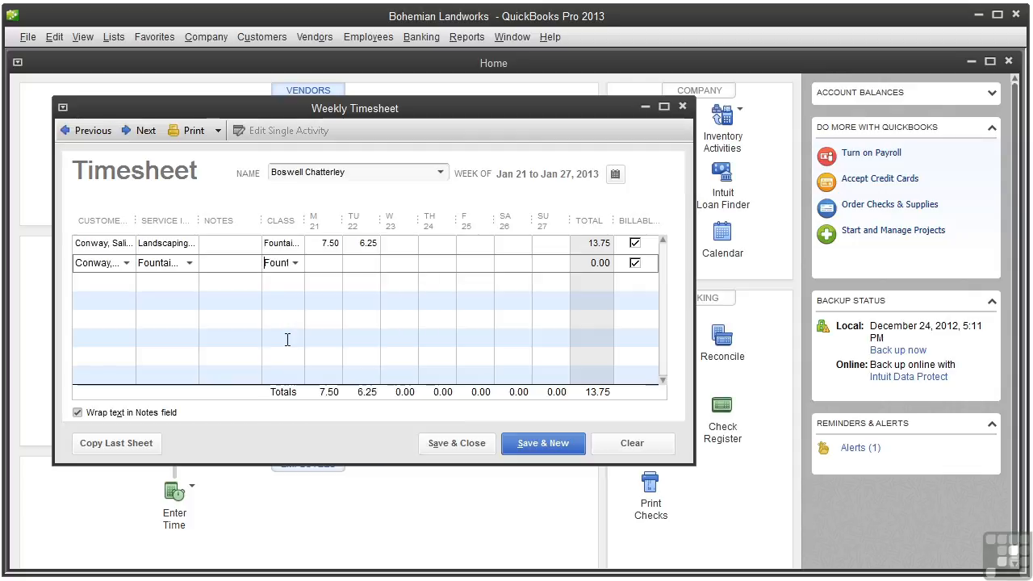
left_click(412, 264)
type("8")
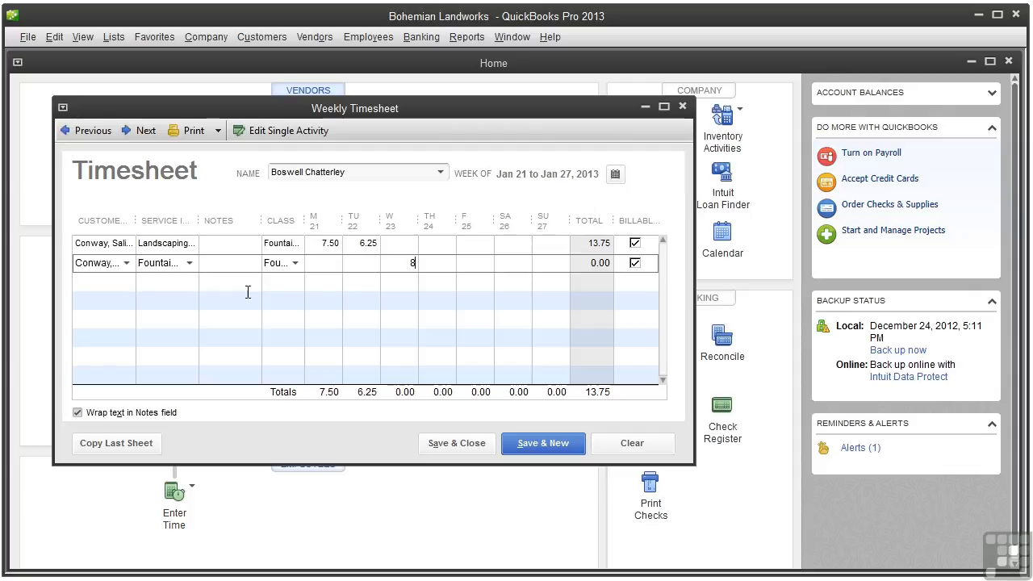
left_click(126, 283)
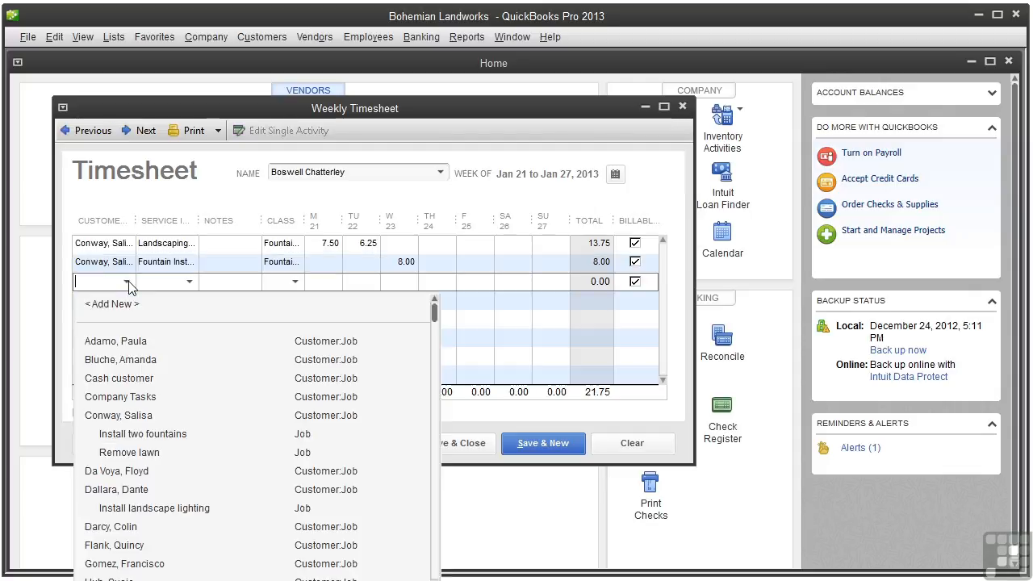
Step: Leave the third row empty and save and close the timesheet
left_click(189, 286)
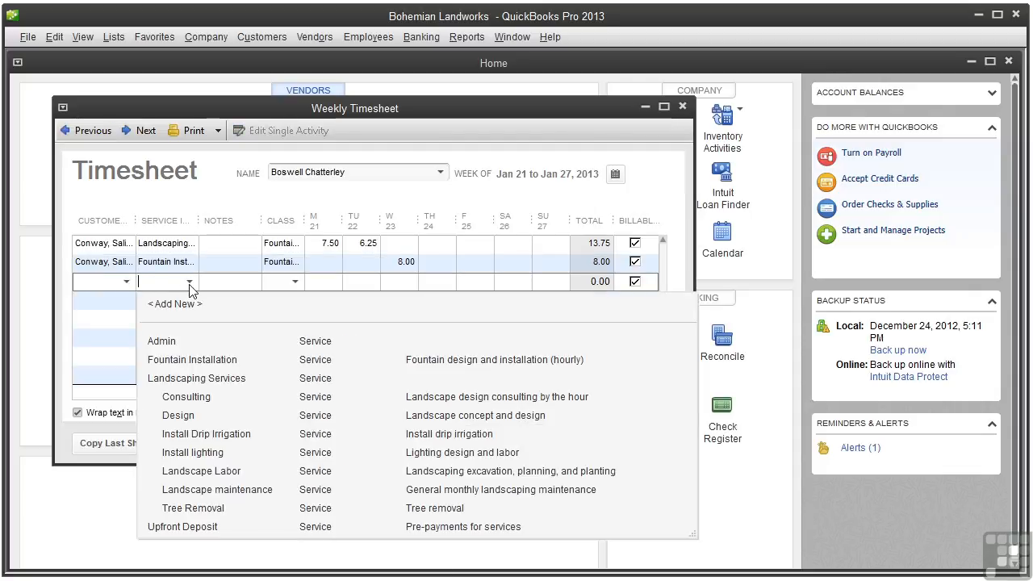
left_click(78, 299)
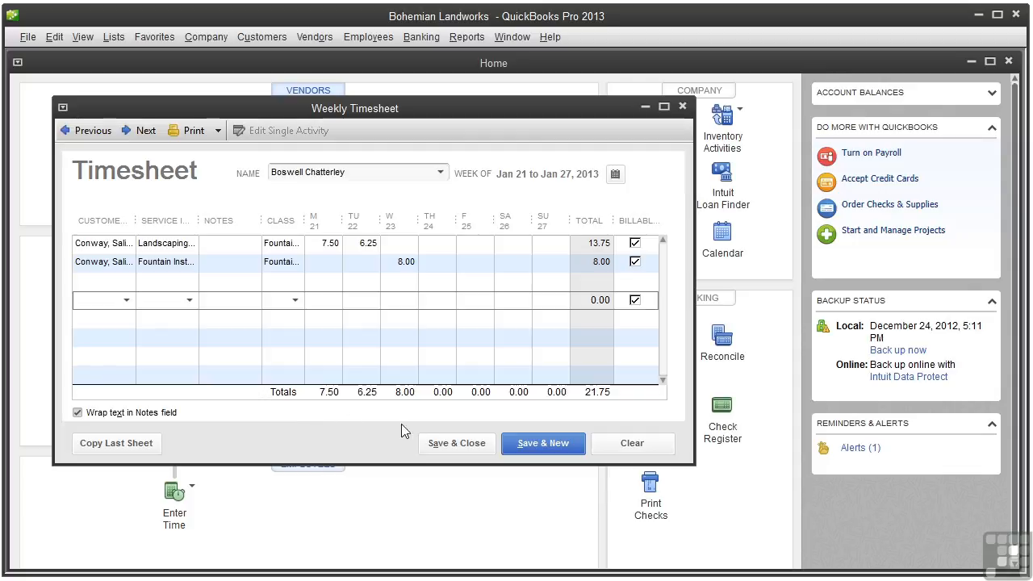
left_click(449, 443)
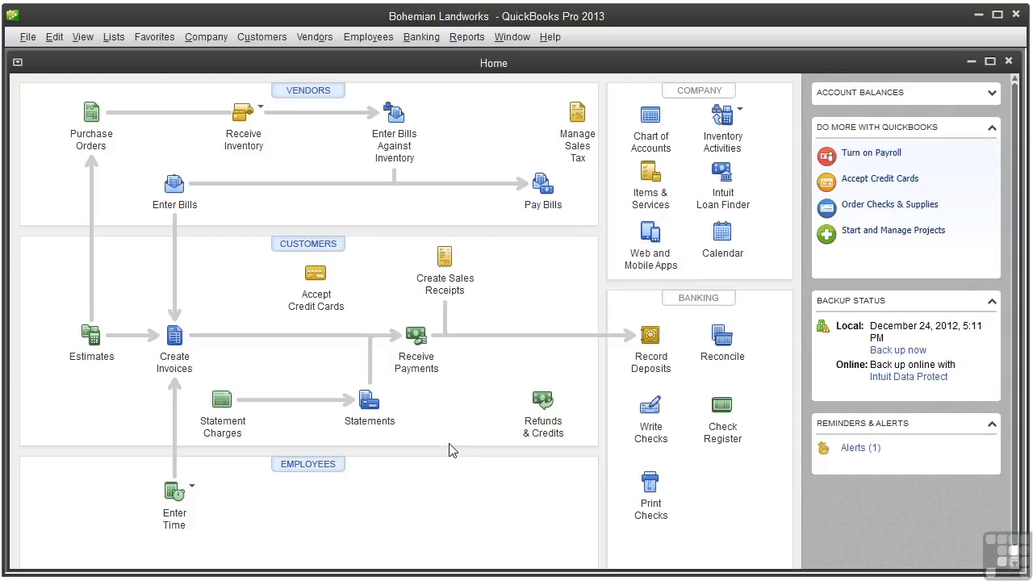
Step: Open a new Jan 28–Feb 3, 2013 weekly timesheet for the same employee
left_click(193, 490)
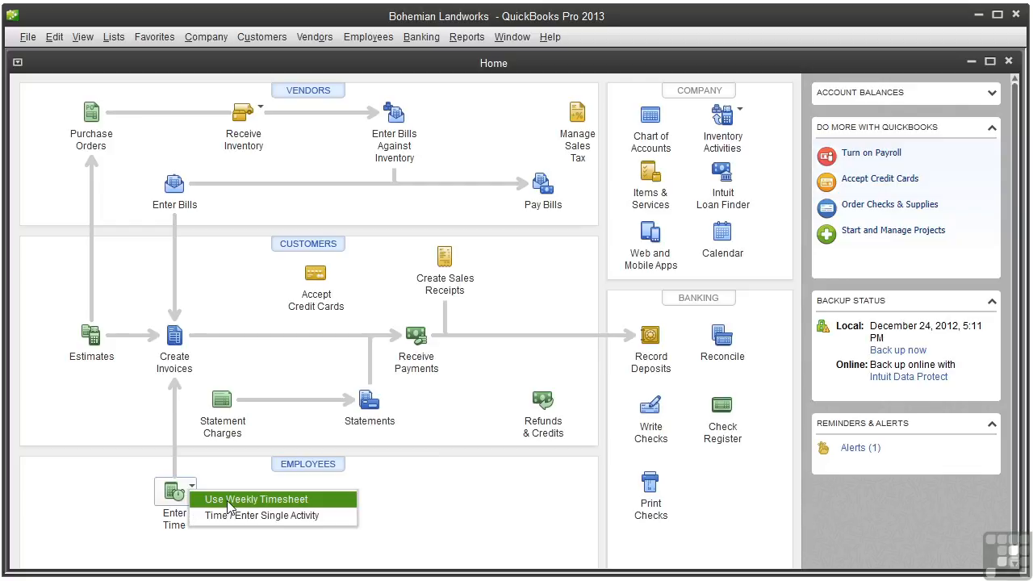
left_click(228, 499)
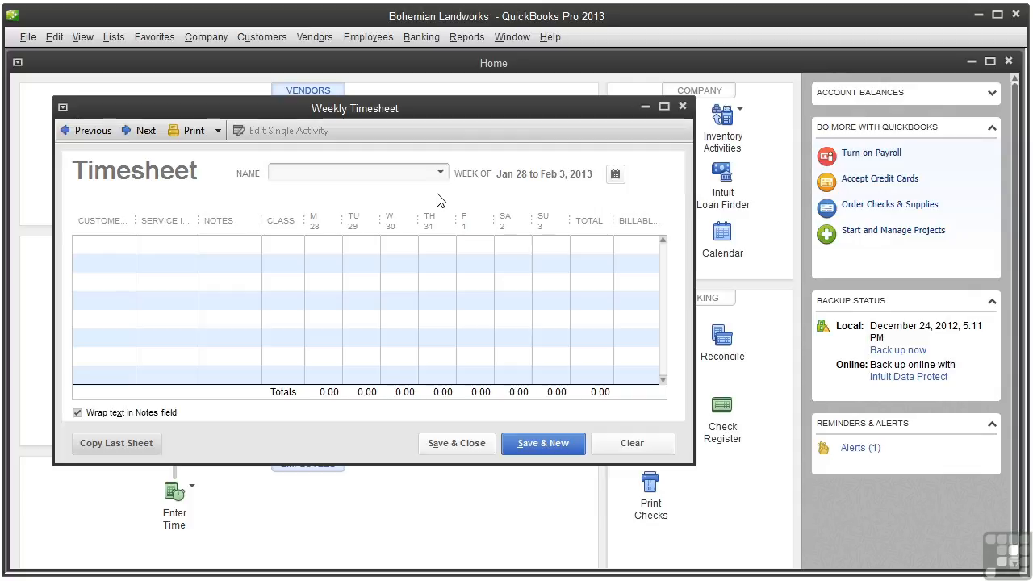
left_click(441, 173)
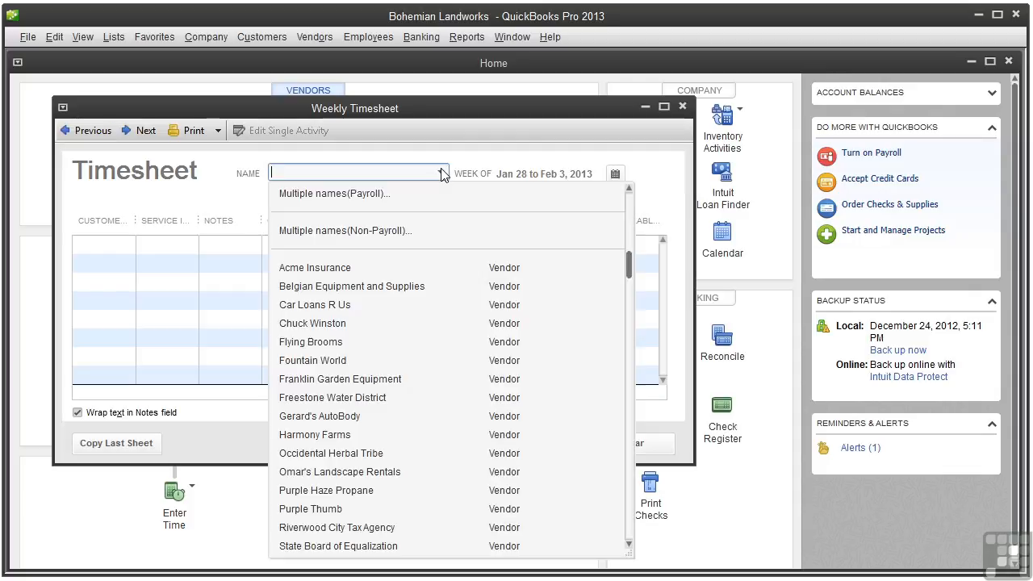
scroll(625, 367, "down", 2)
scroll(622, 367, "down", 2)
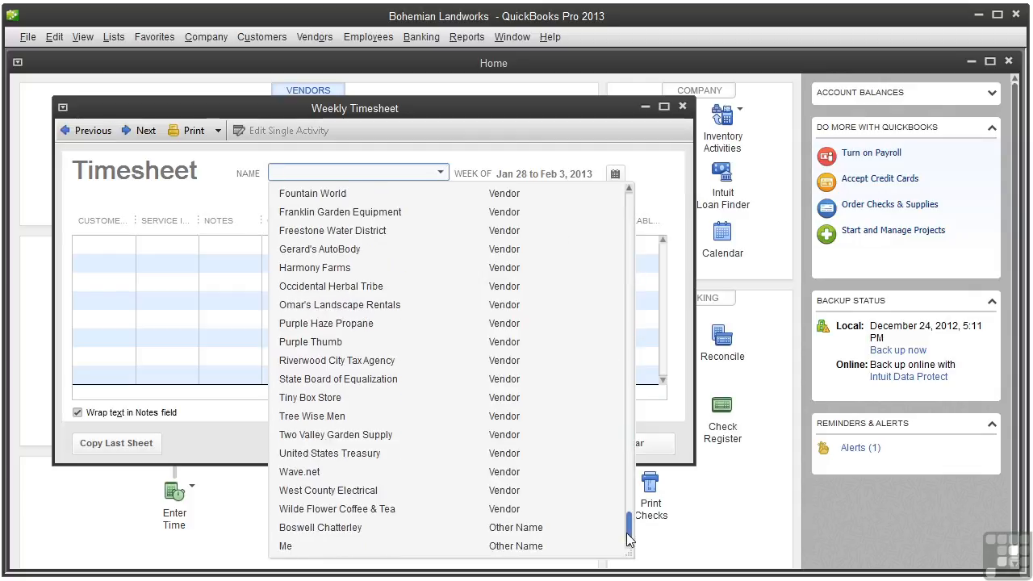
left_click(340, 536)
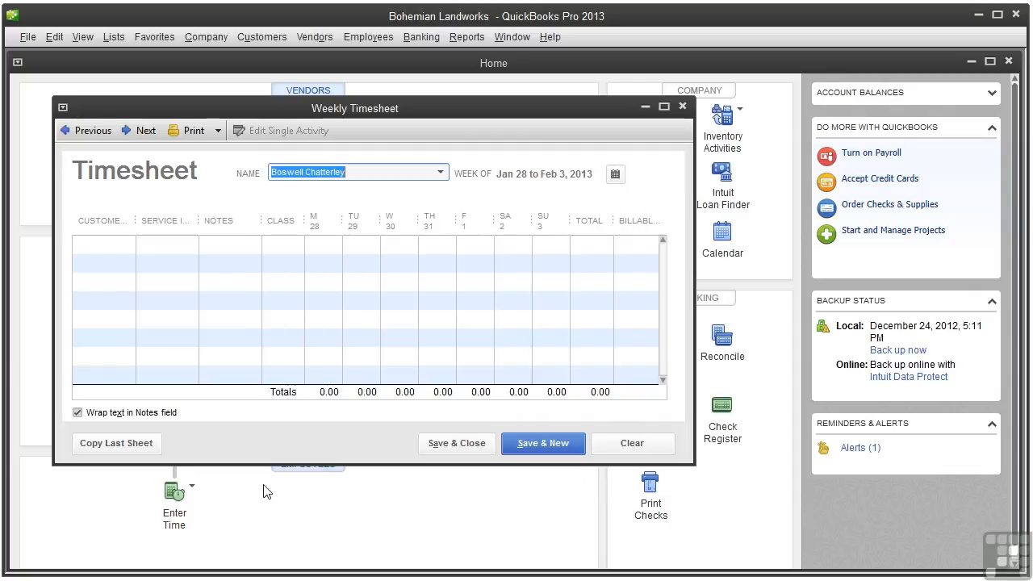
Step: Copy last week's timesheet entries into the Jan 28–Feb 3 timesheet
left_click(123, 447)
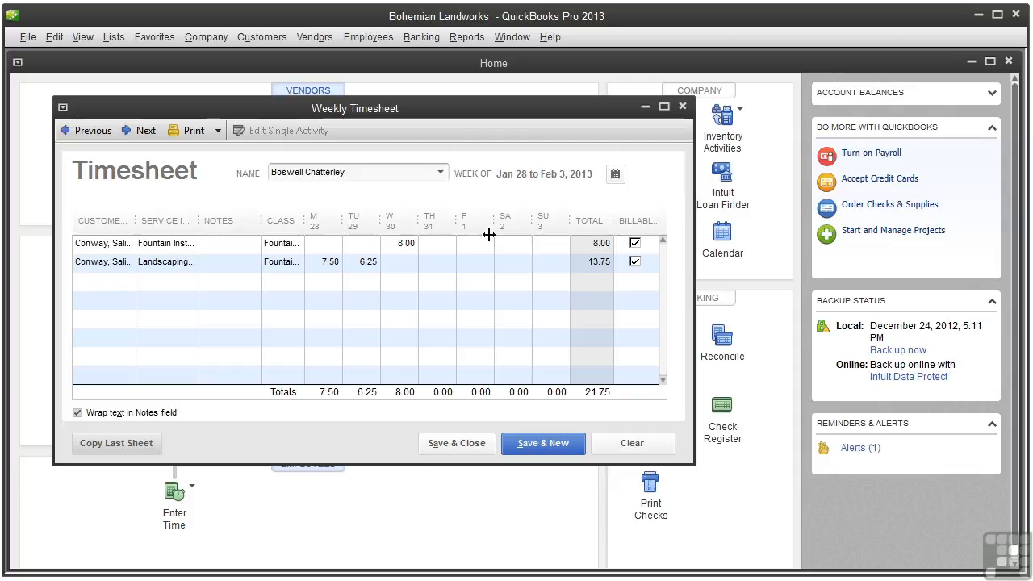
Step: Clear the copied entries, review the Print options, and close the Weekly Timesheet window
left_click(629, 443)
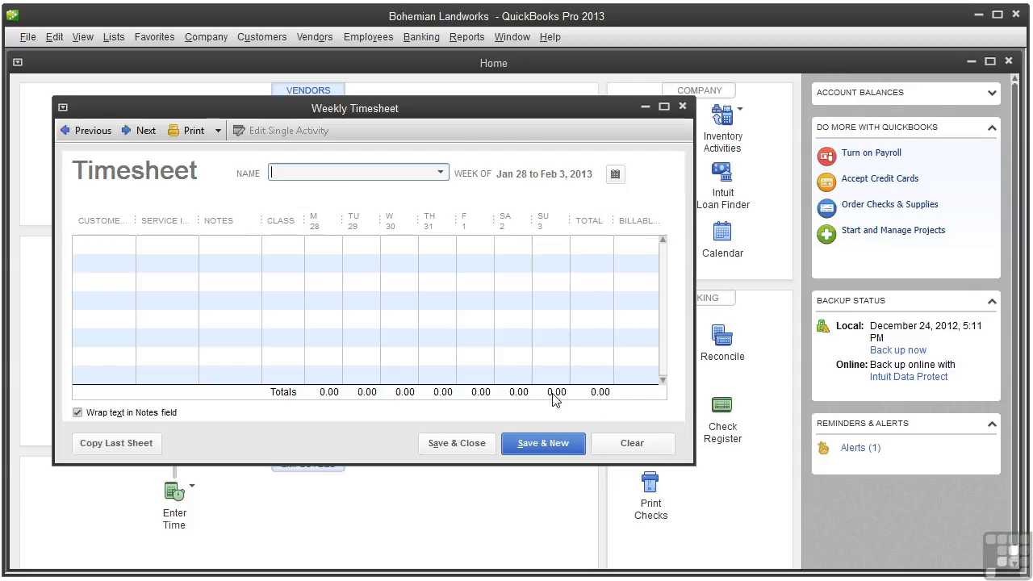
left_click(217, 130)
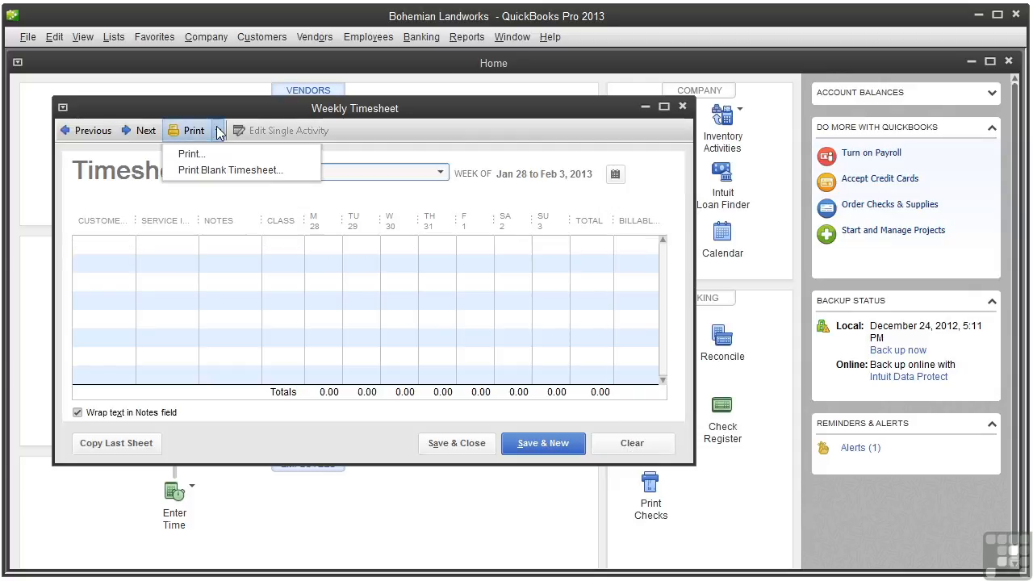
left_click(208, 170)
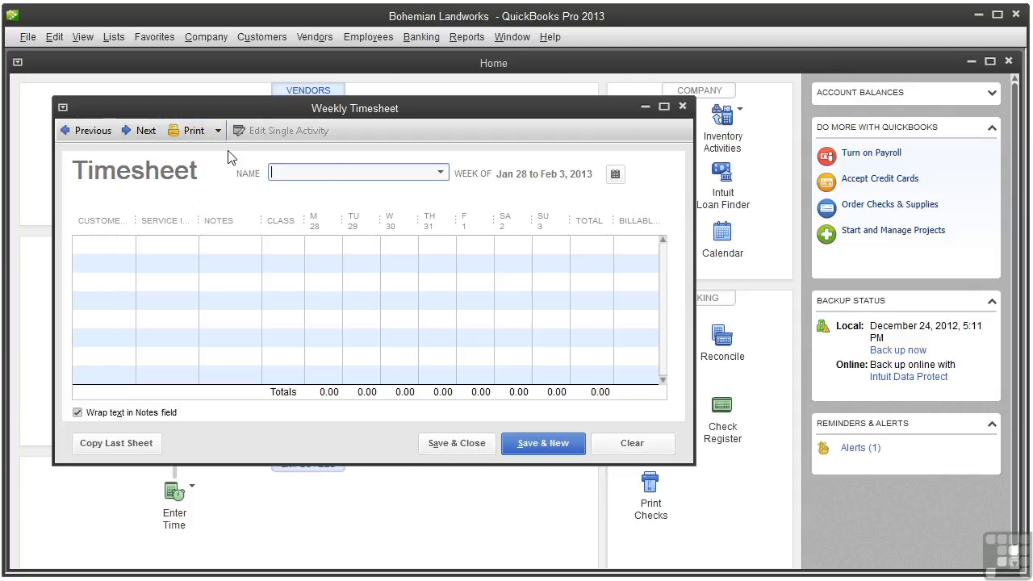
left_click(217, 130)
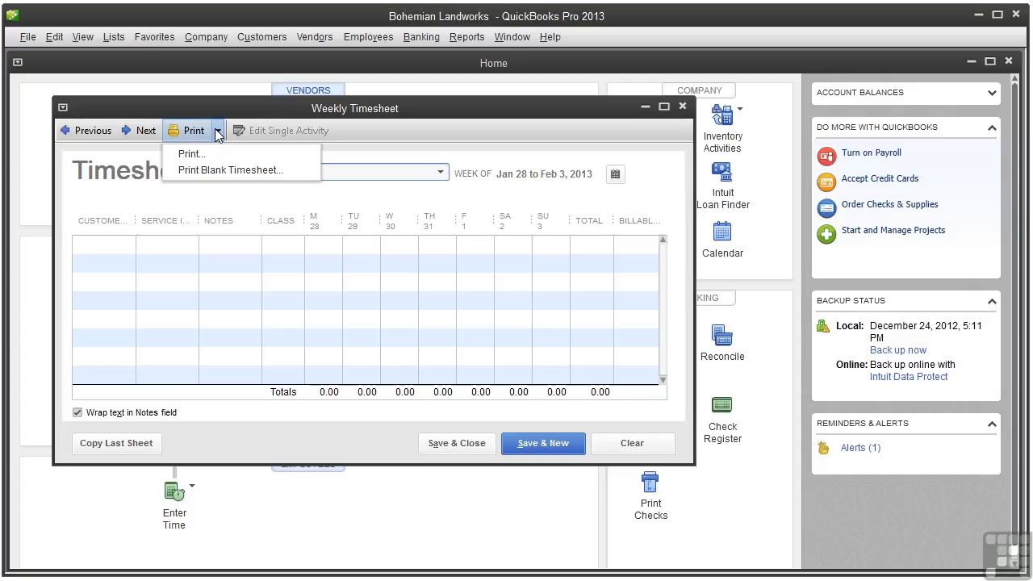
left_click(470, 185)
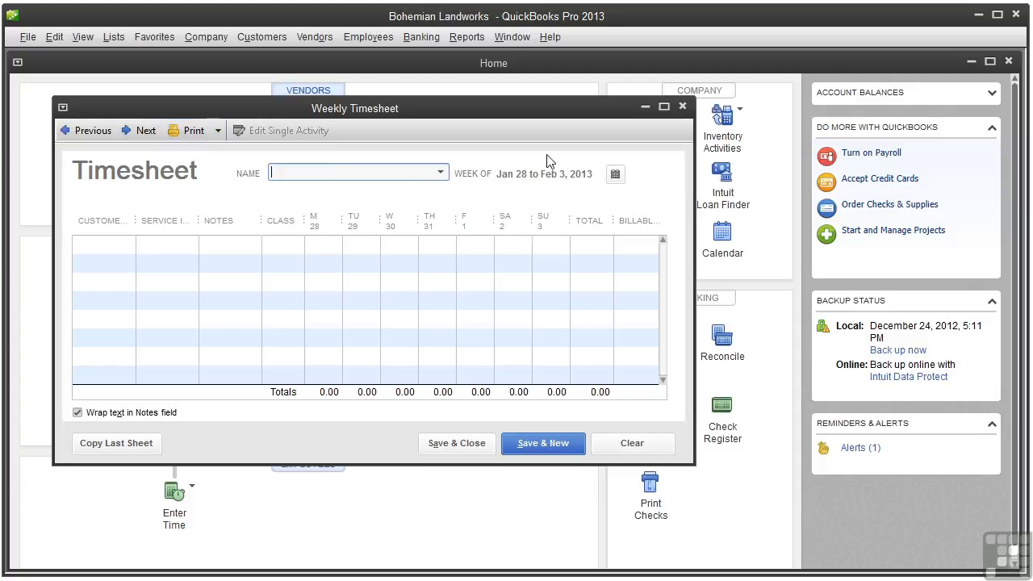
left_click(682, 107)
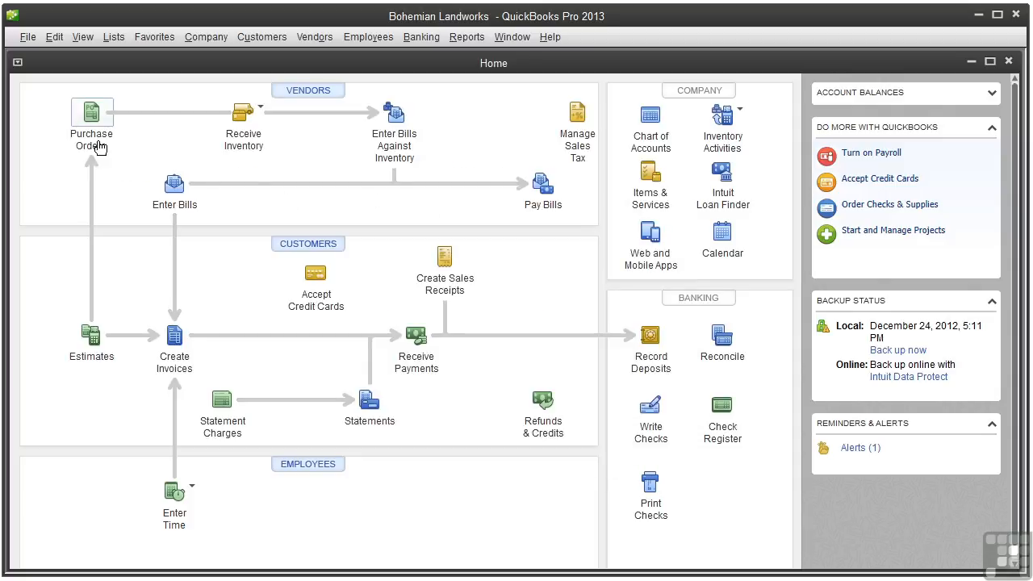
Step: Open the Select Timesheets to Print dialog via File > Print Forms > Timesheets
left_click(28, 37)
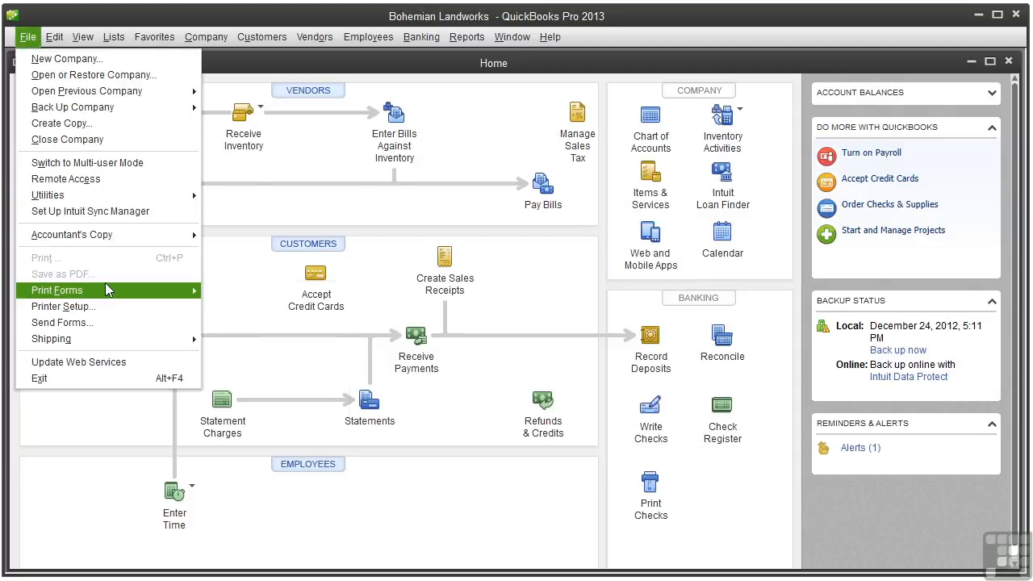
mouse_move(107, 290)
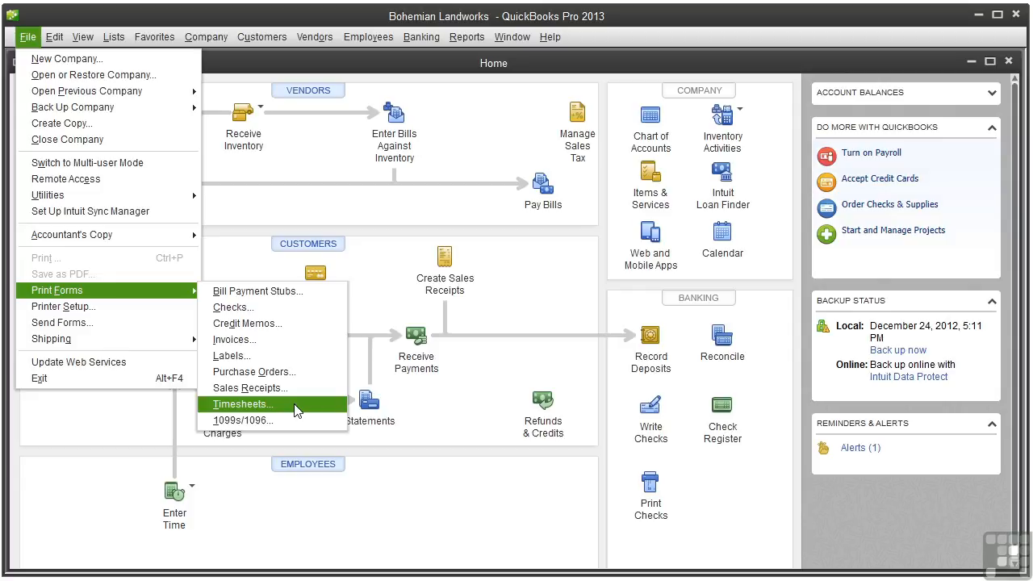
left_click(242, 404)
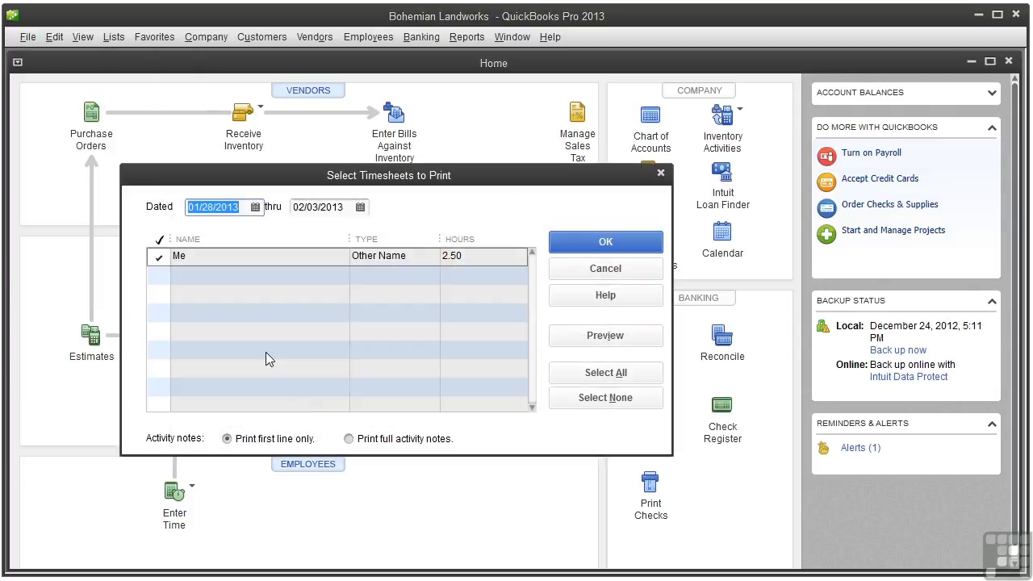
Step: Set the timesheet date range to 01/21/2013 through 01/27/2013
left_click(255, 207)
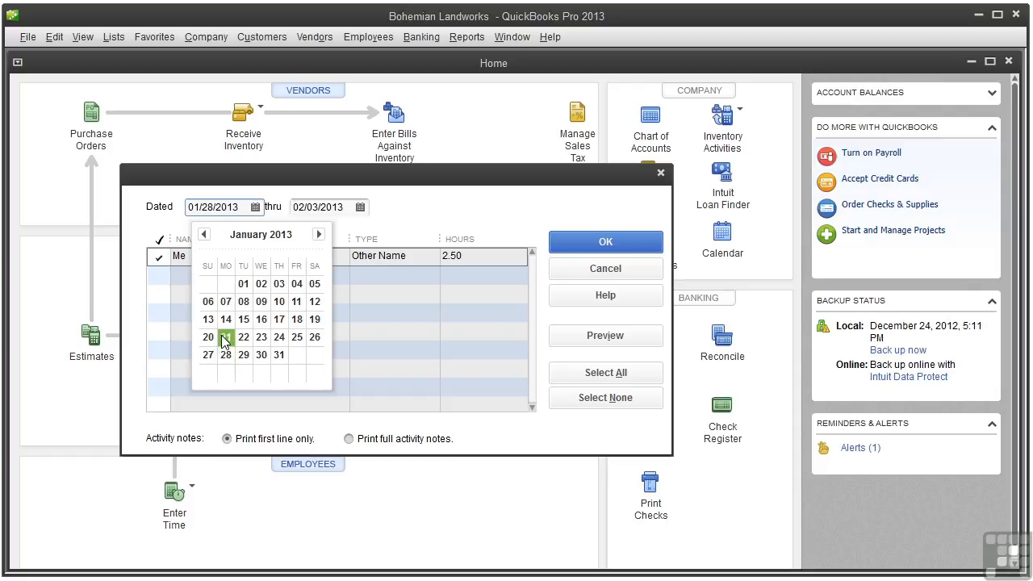
left_click(225, 339)
left_click(360, 207)
left_click(308, 234)
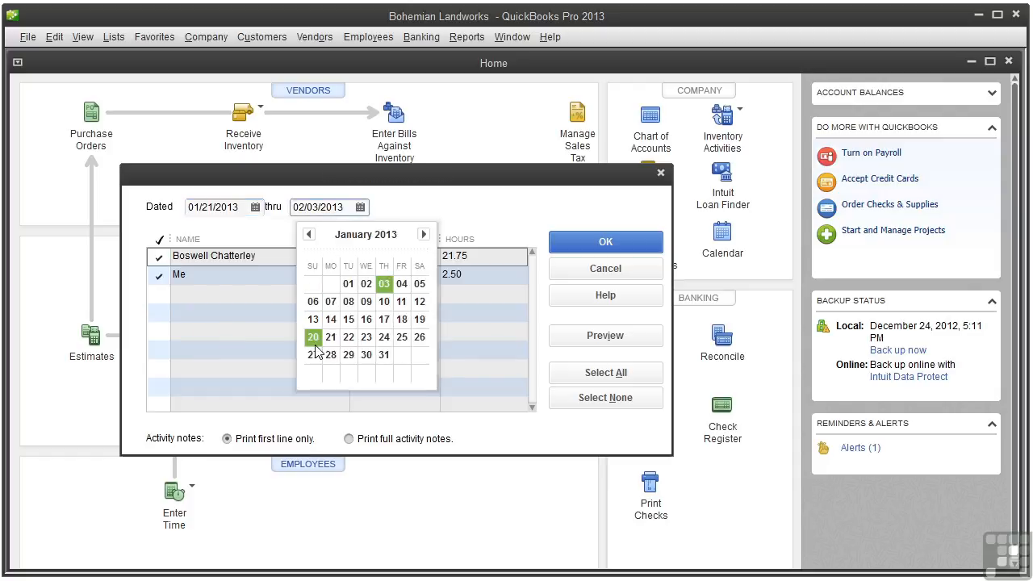
left_click(312, 354)
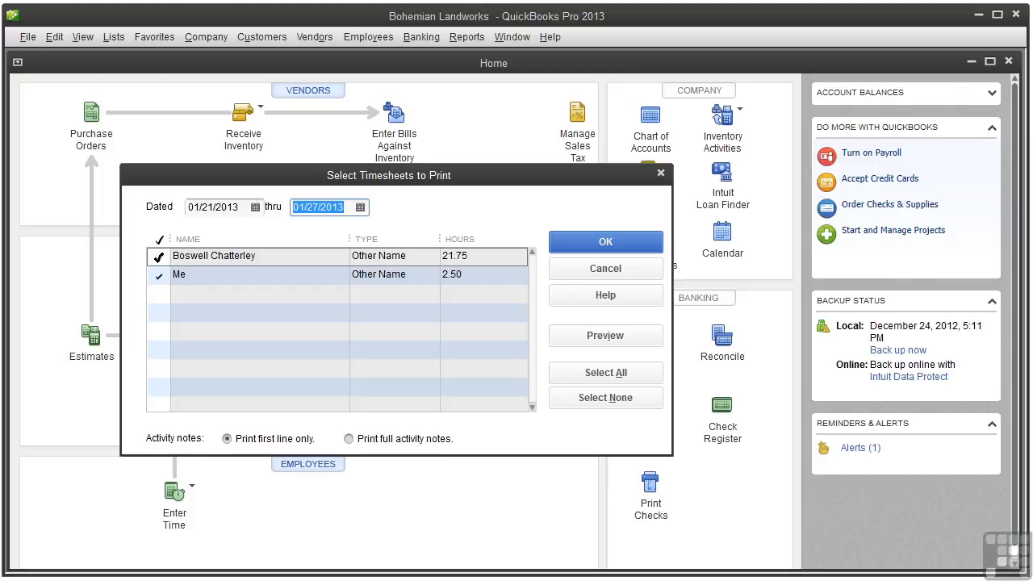
Step: Refresh the 01/21–01/27/2013 list to show the single 21.75-hour timesheet, set notes to first line only, and close without printing
left_click(158, 277)
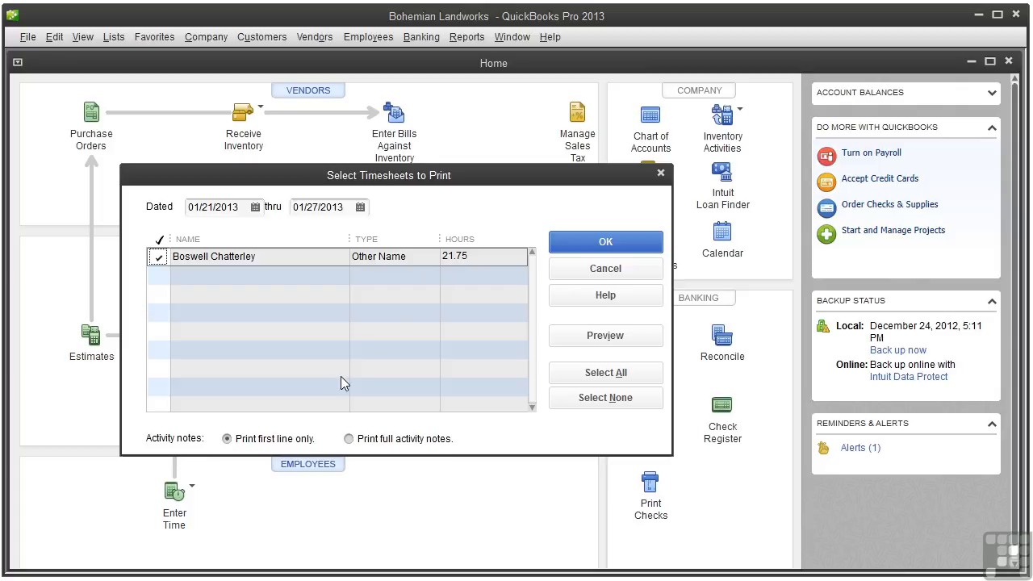
left_click(348, 440)
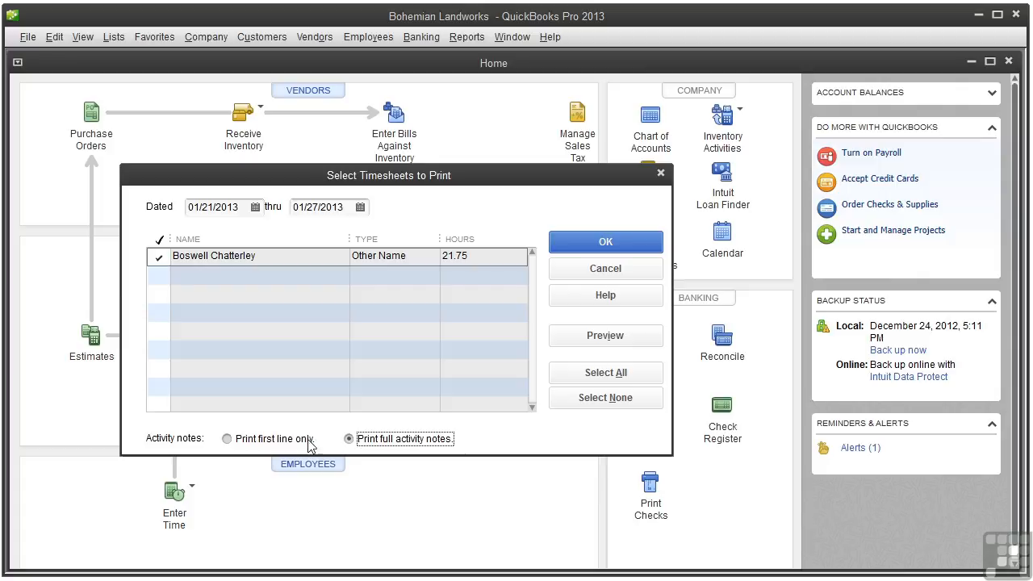
left_click(226, 439)
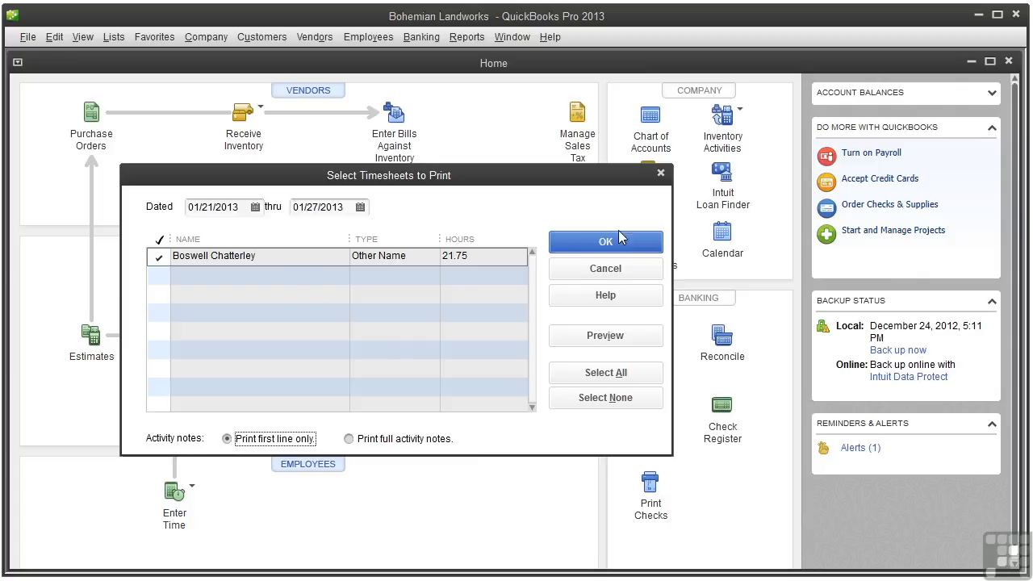
left_click(660, 175)
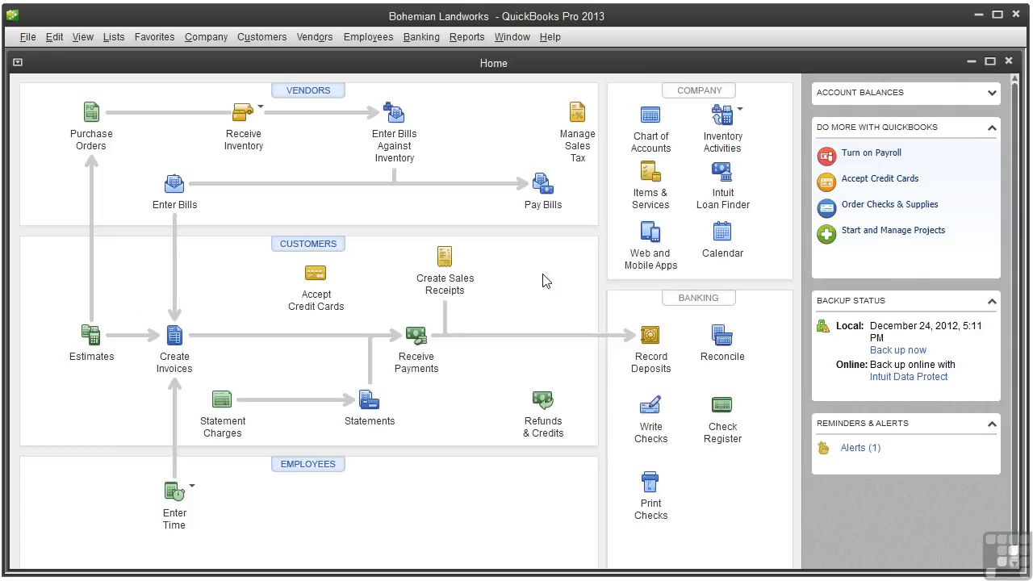